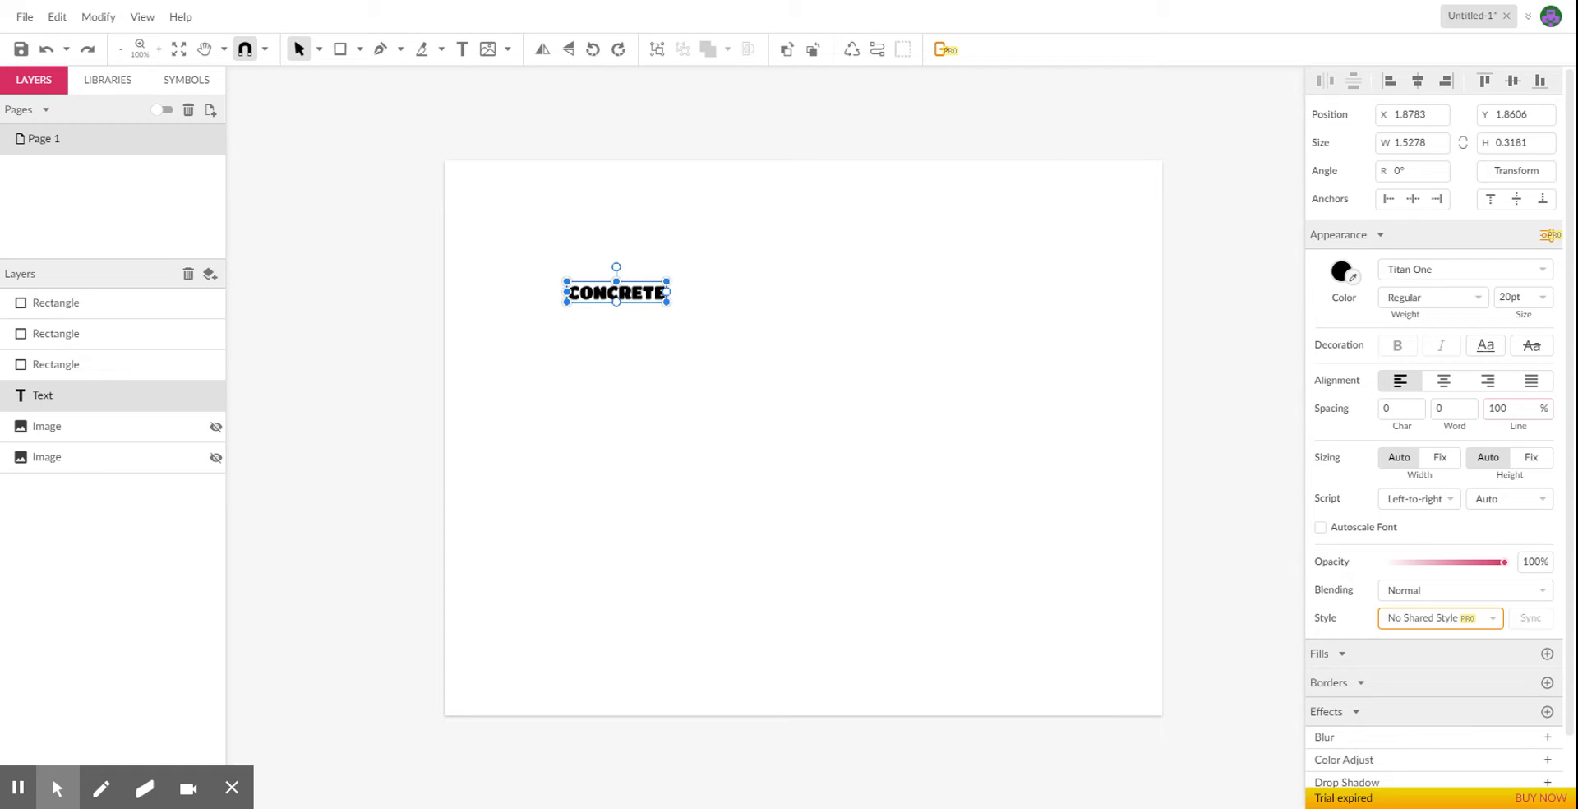
- Set the CONCRETE text's font size to 120 pt and move the text to the middle of the page
click(1528, 300)
click(1527, 299)
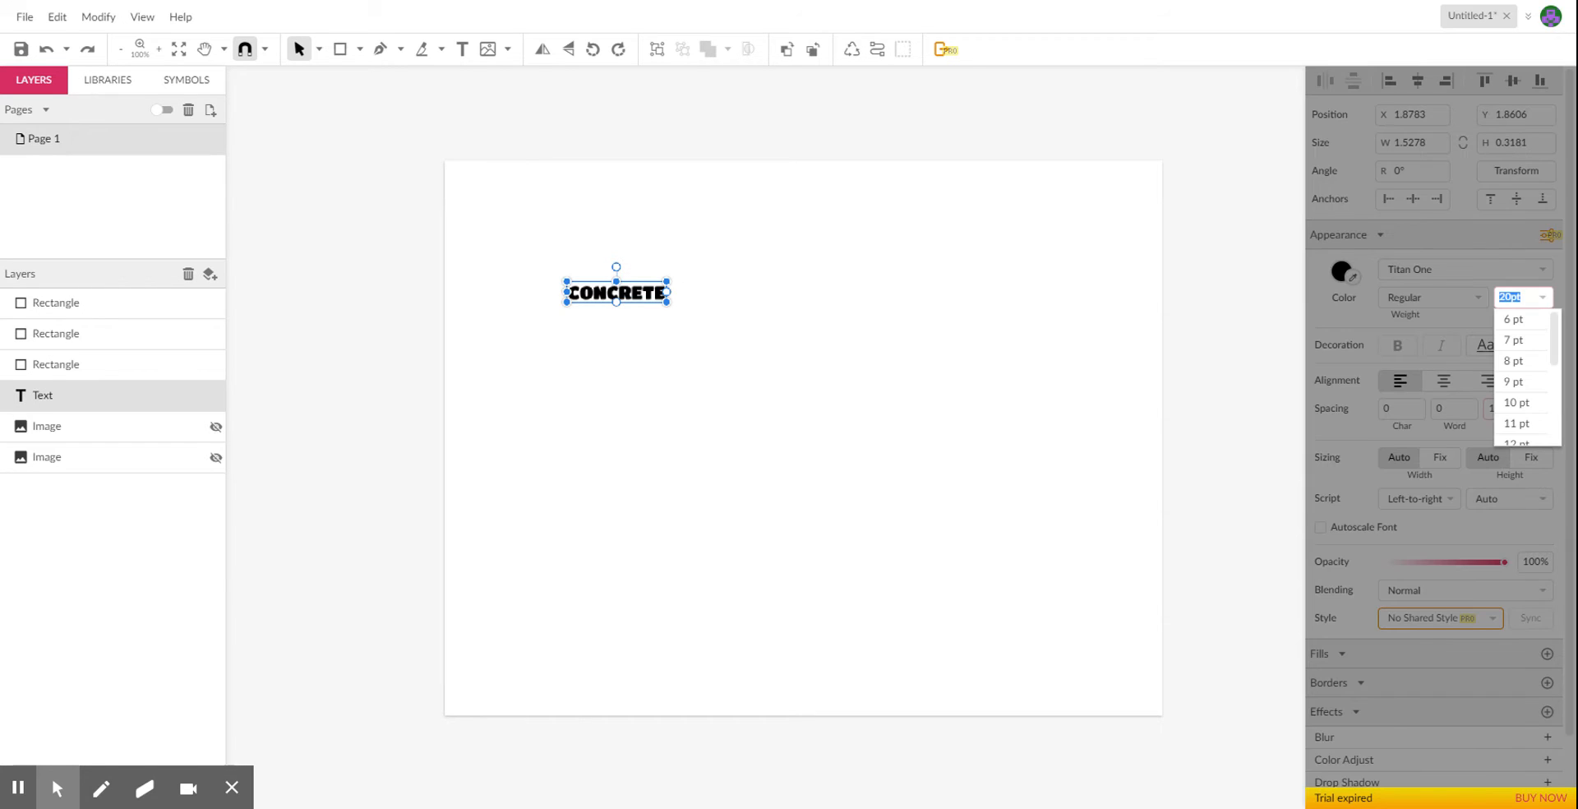
text(120)
key(Return)
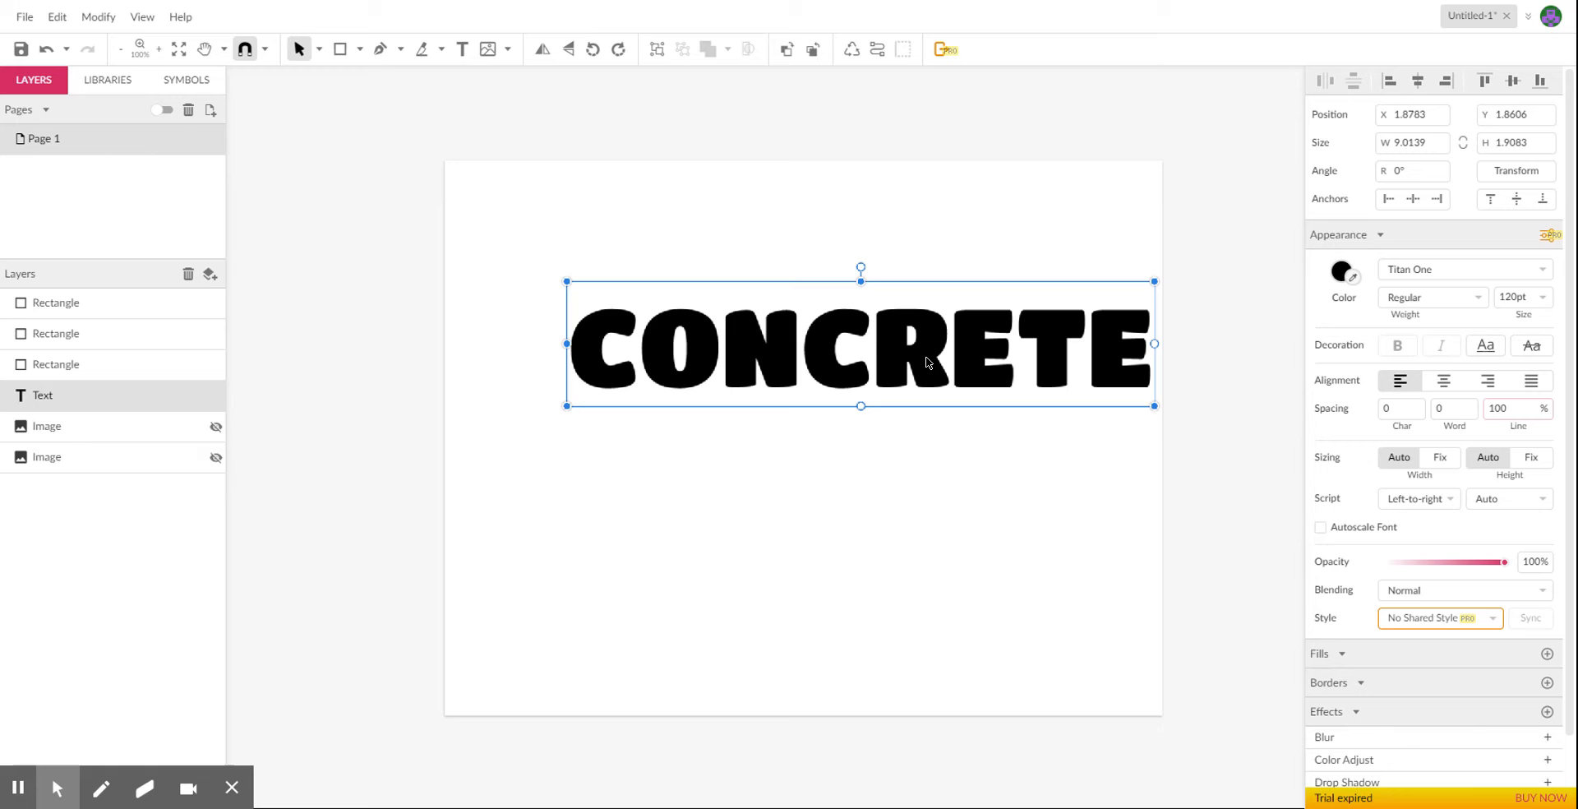
drag(909, 352, 857, 428)
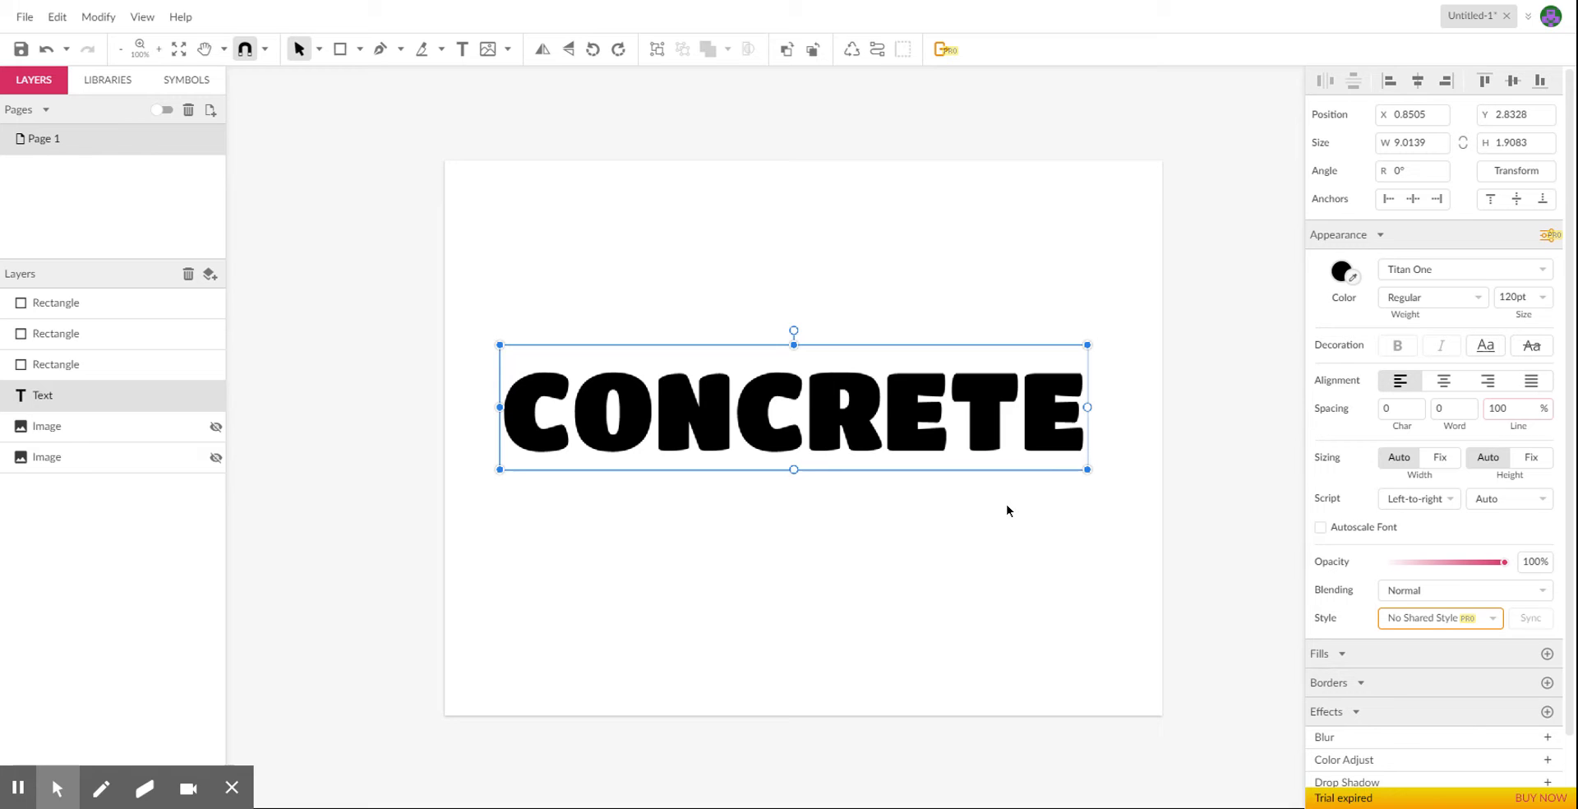
- Make the hidden concrete texture image directly below the text layer visible and move the text over the image's lower part
click(215, 429)
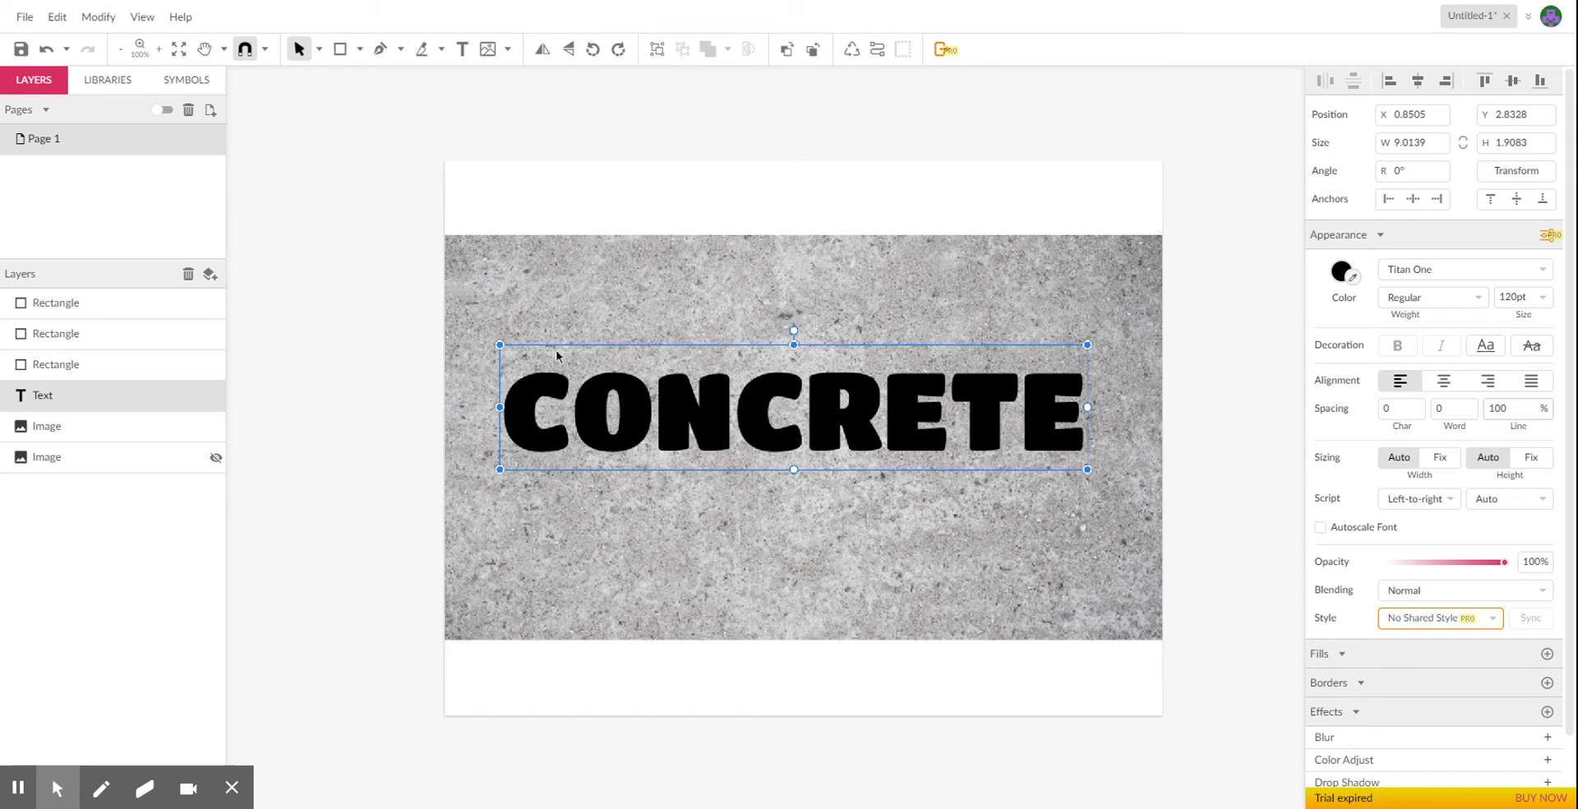
click(711, 423)
drag(711, 423, 757, 571)
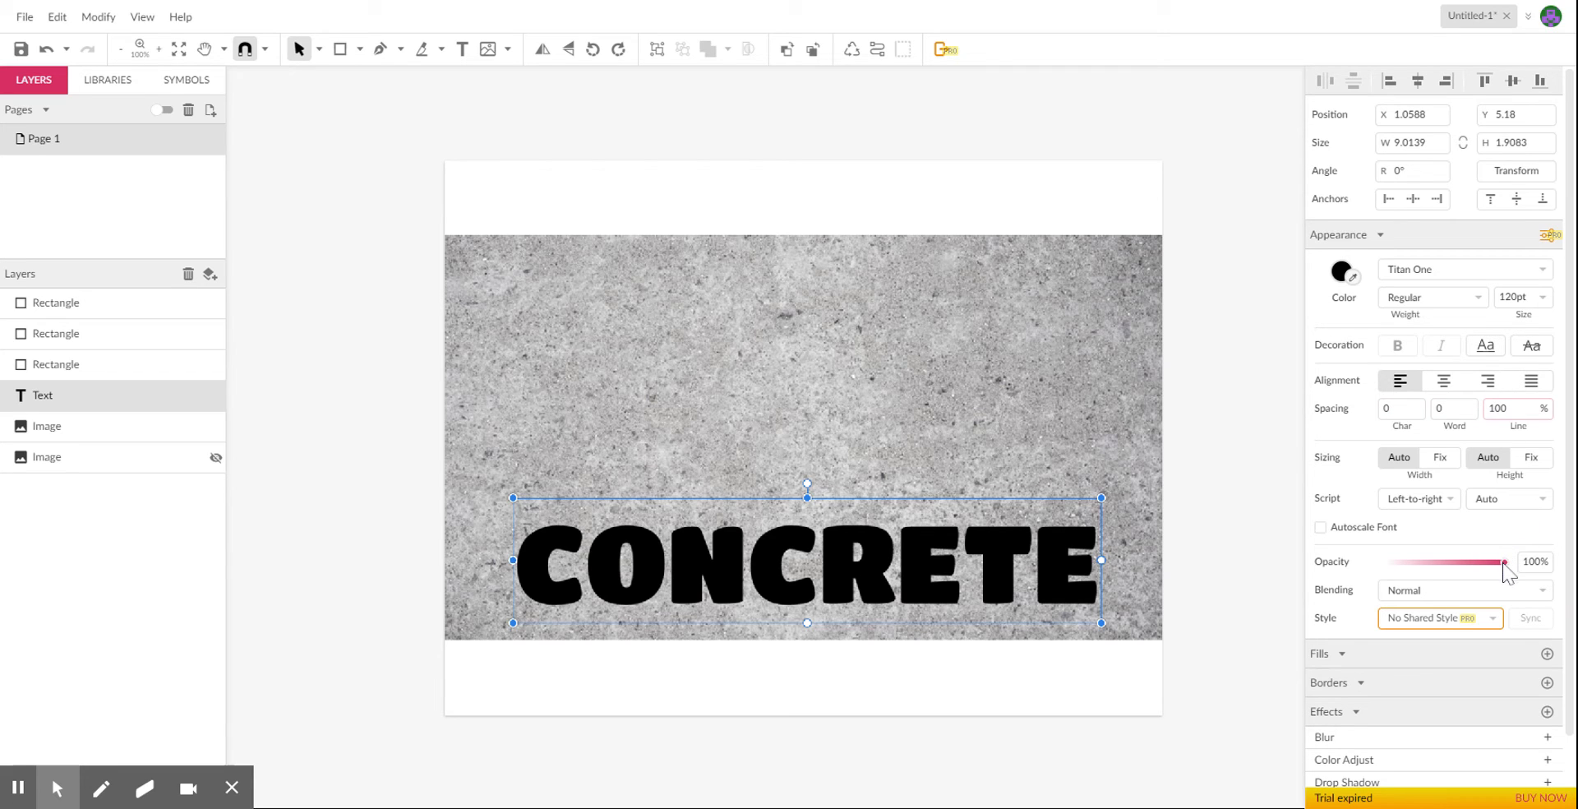
- Try the text at 38% opacity while moving it to the upper part of the concrete image, and restore 100% opacity
drag(1500, 563, 1429, 562)
drag(996, 566, 1008, 346)
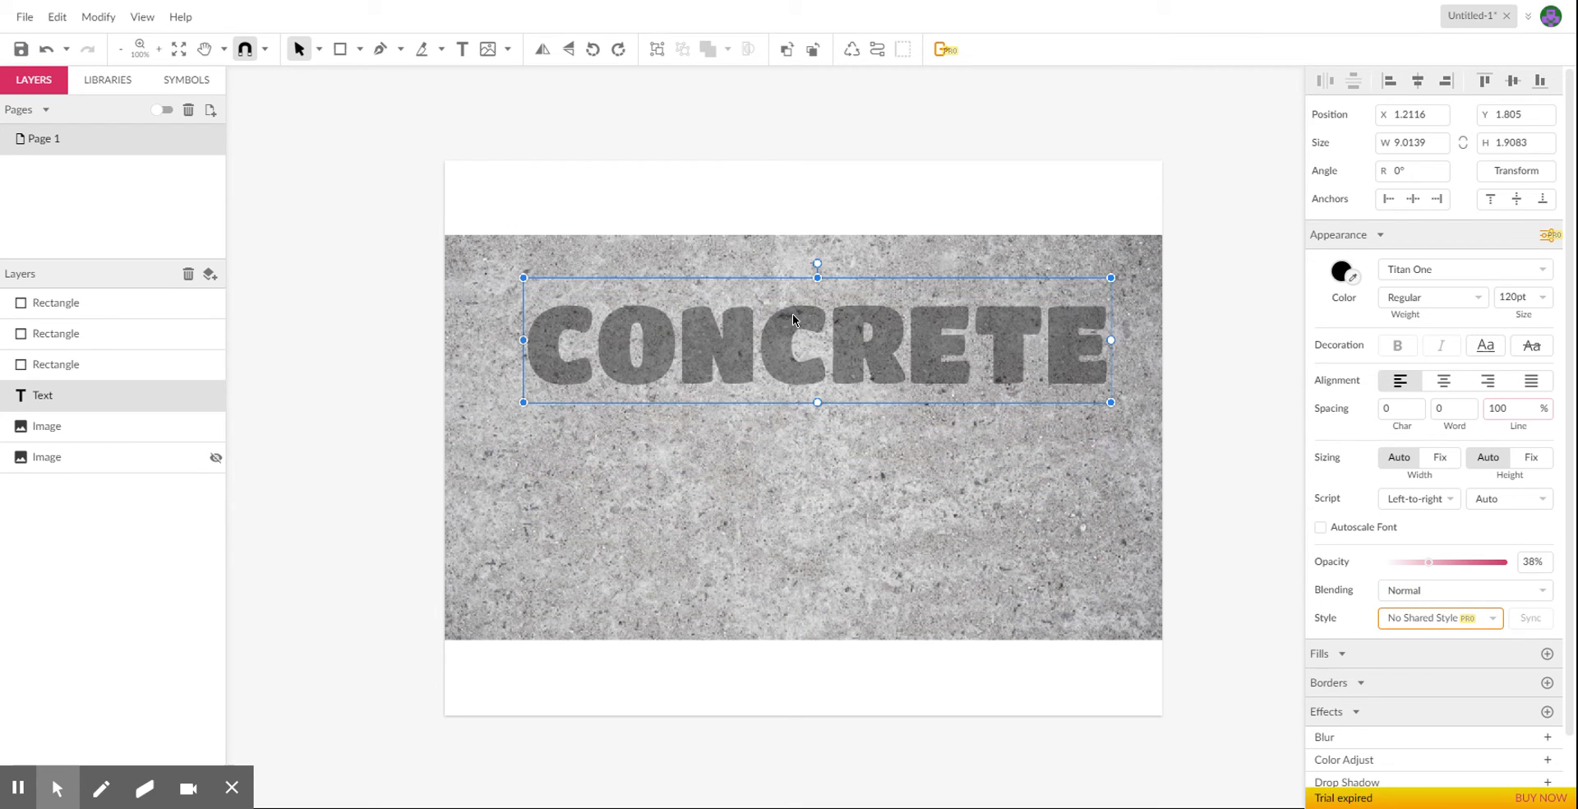
drag(1010, 333, 1002, 332)
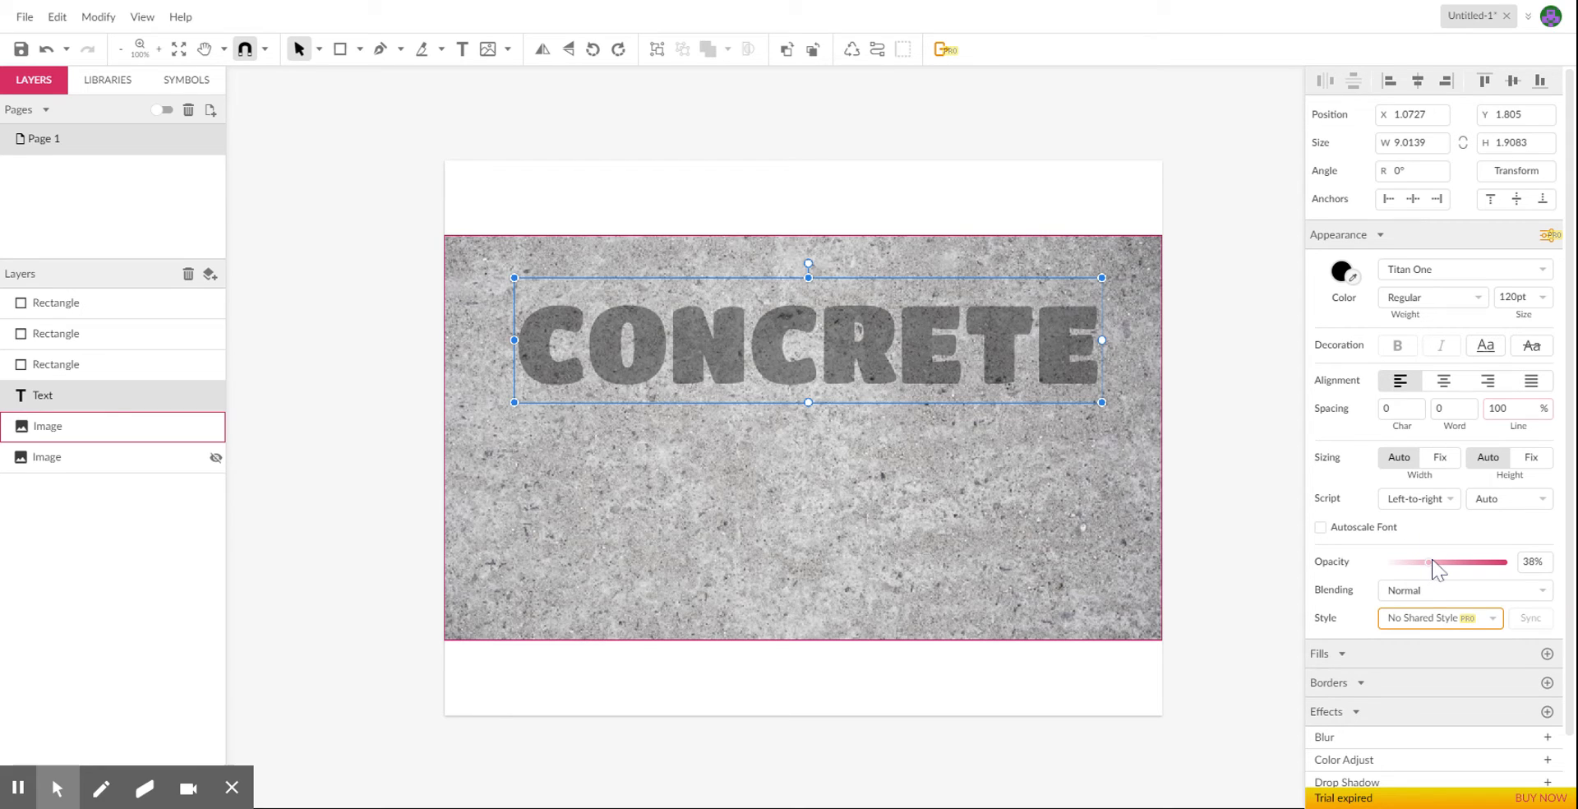
drag(1435, 563, 1523, 570)
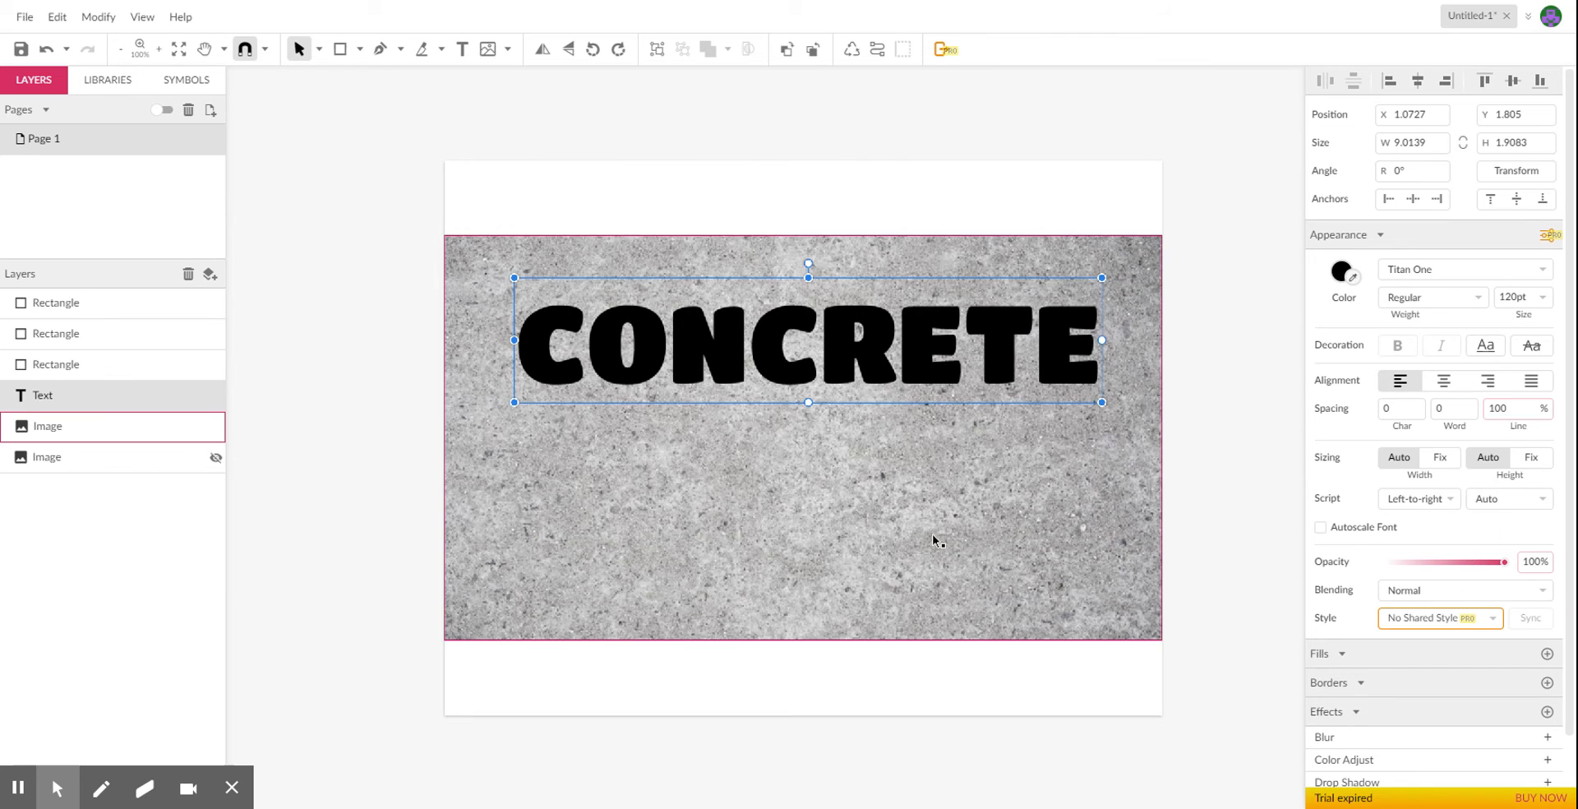
- Try reordering the text layer below the concrete image layer, and undo the reordering
click(156, 441)
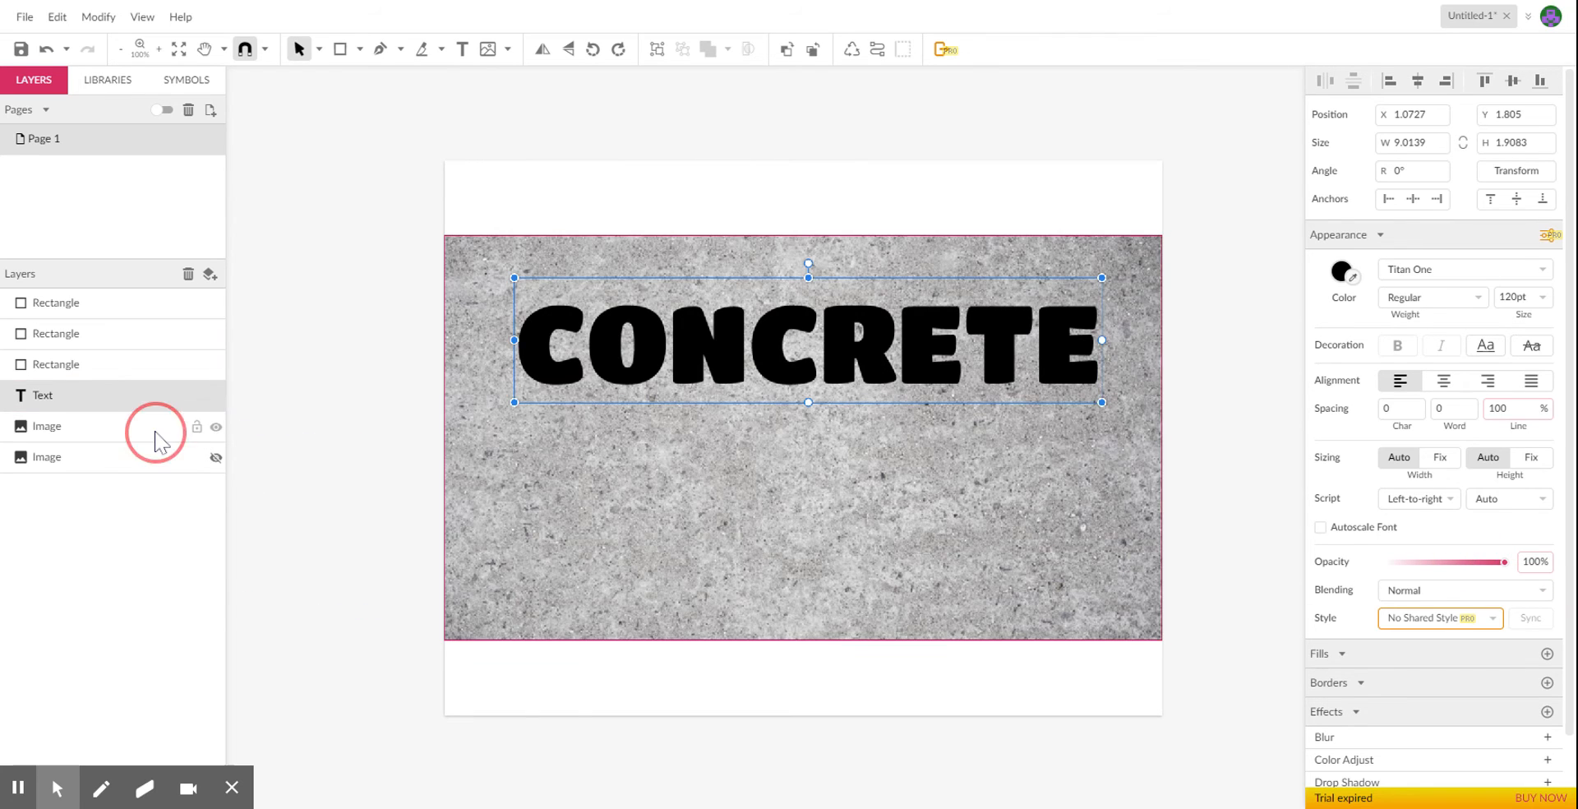
click(152, 407)
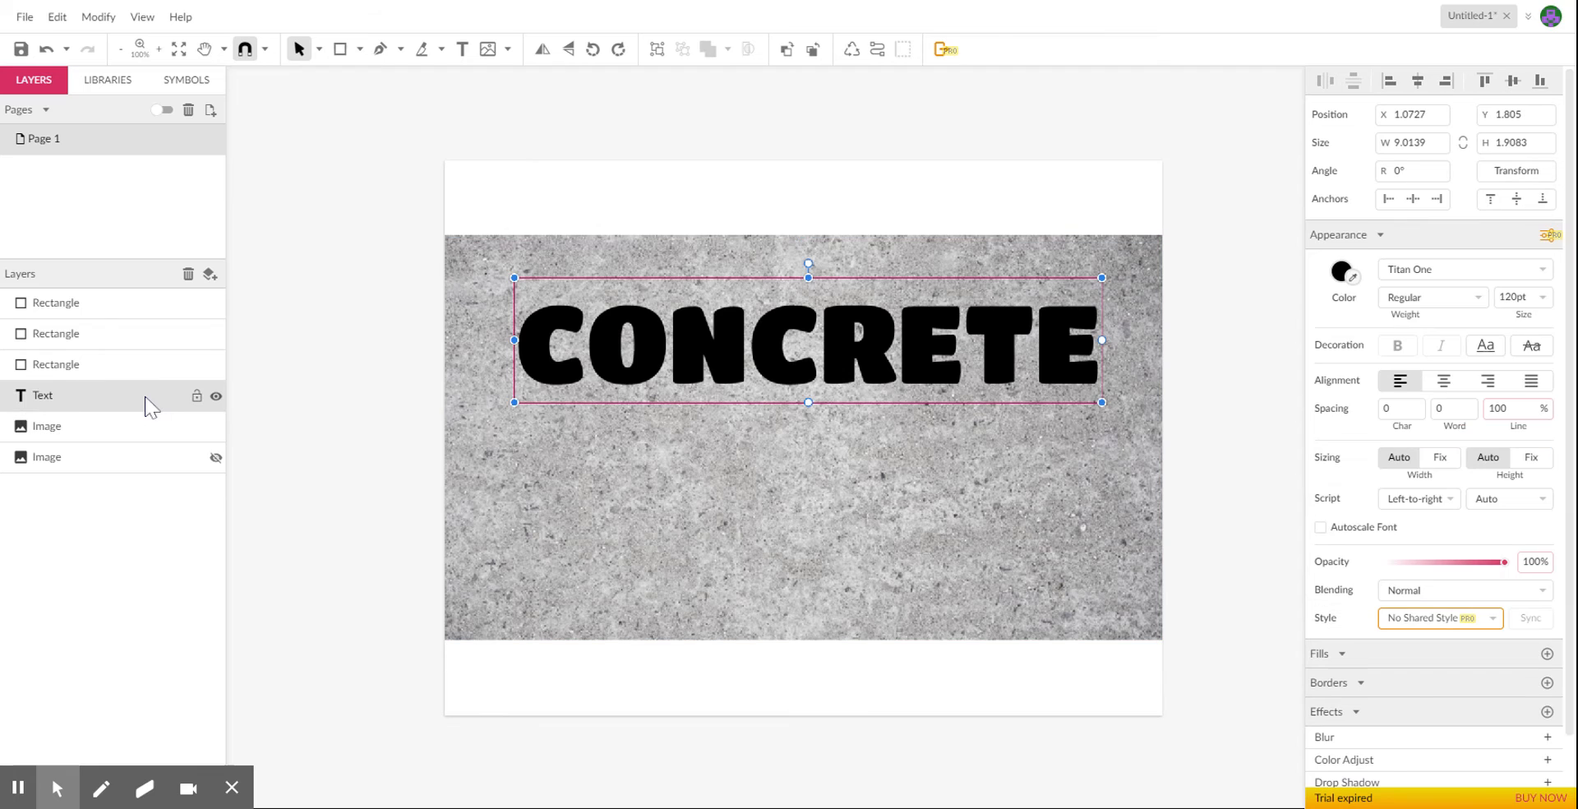
drag(147, 398, 149, 422)
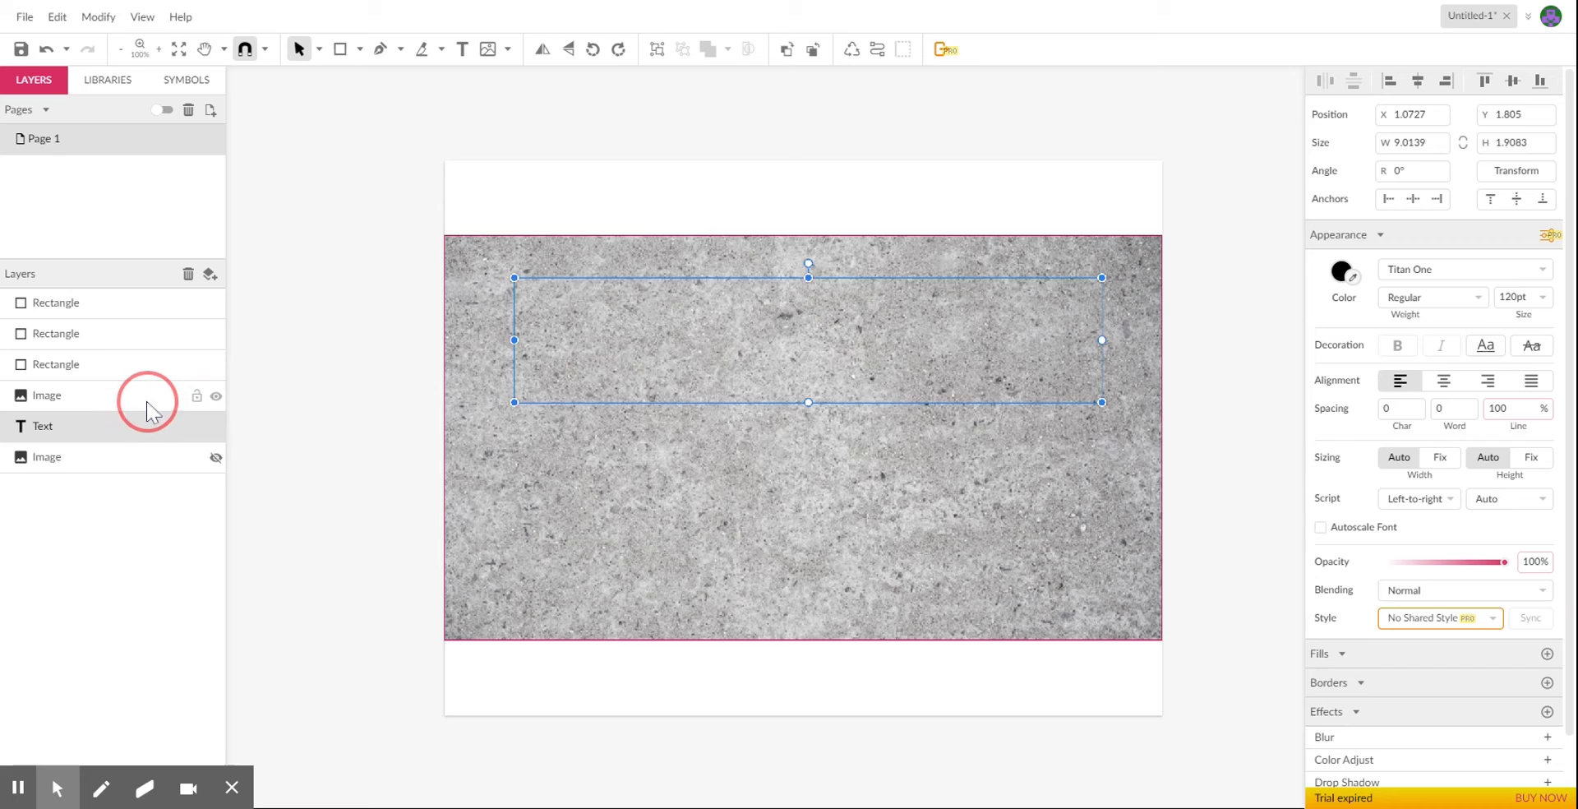
key(ctrl+z)
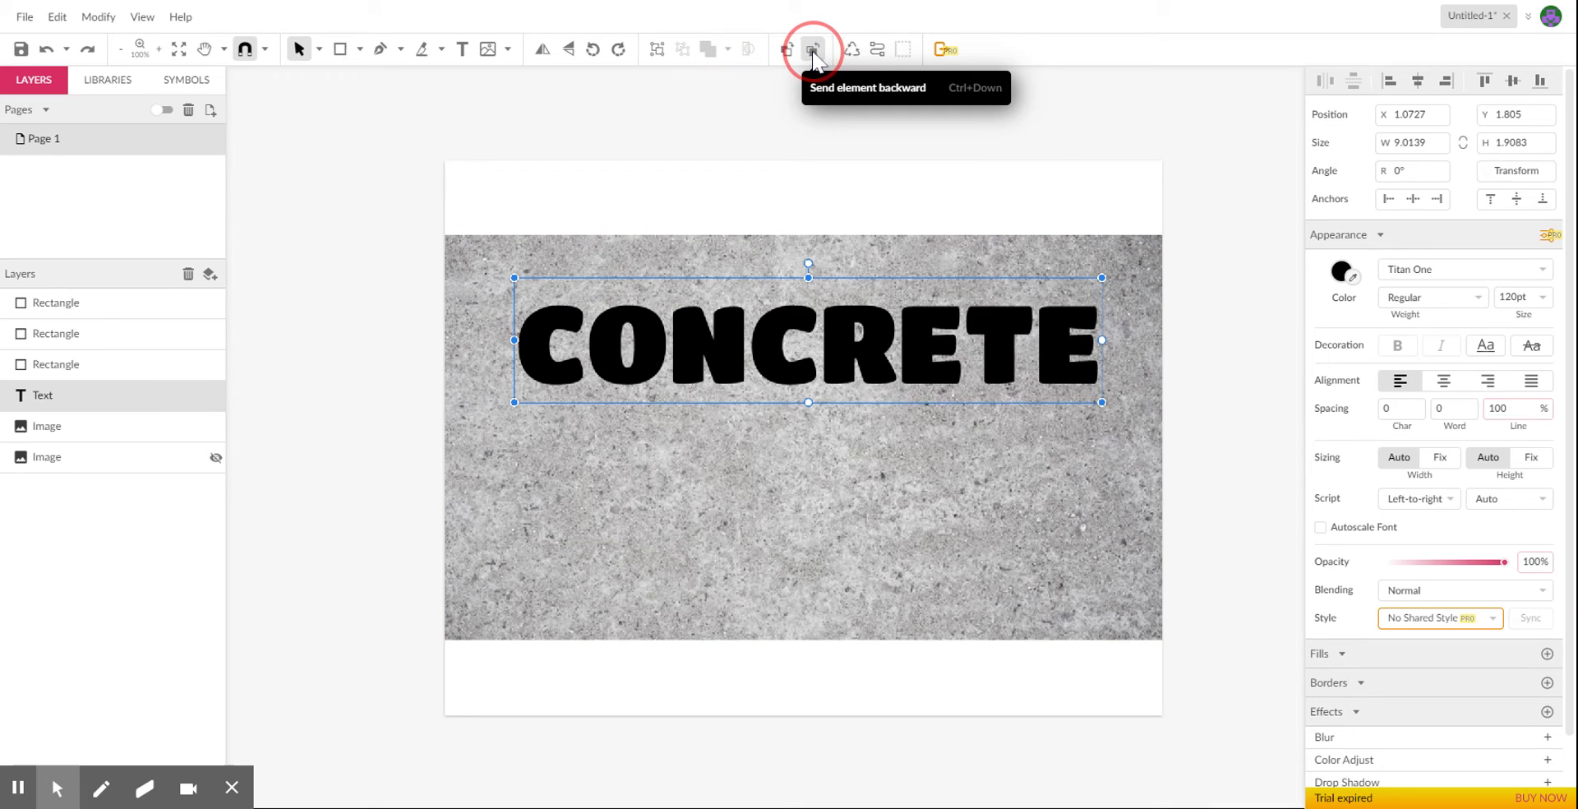
- Send the text one level backward behind the concrete image and clip the image to the text shape
click(812, 52)
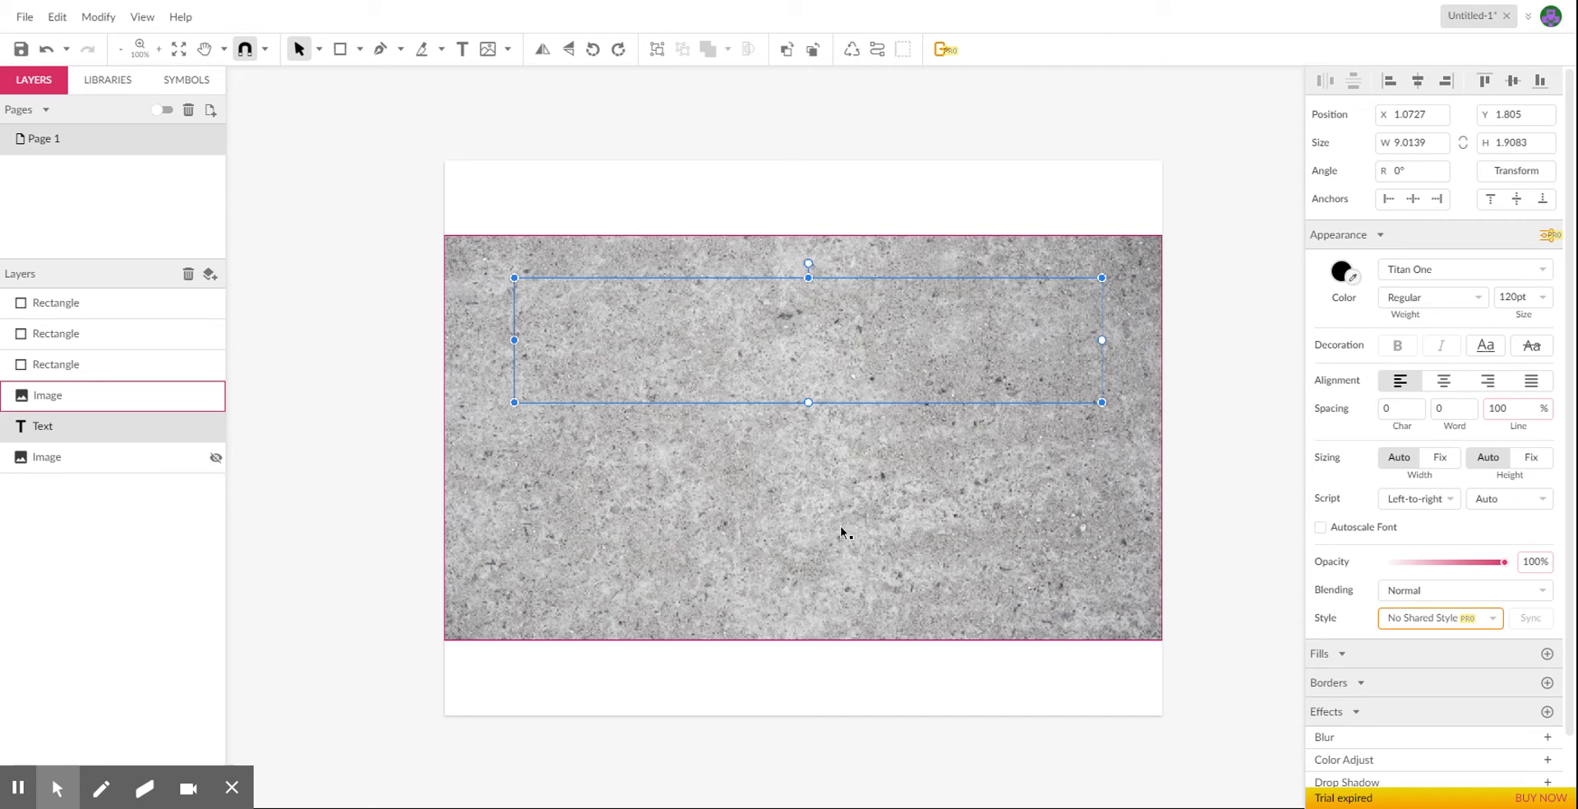
click(663, 519)
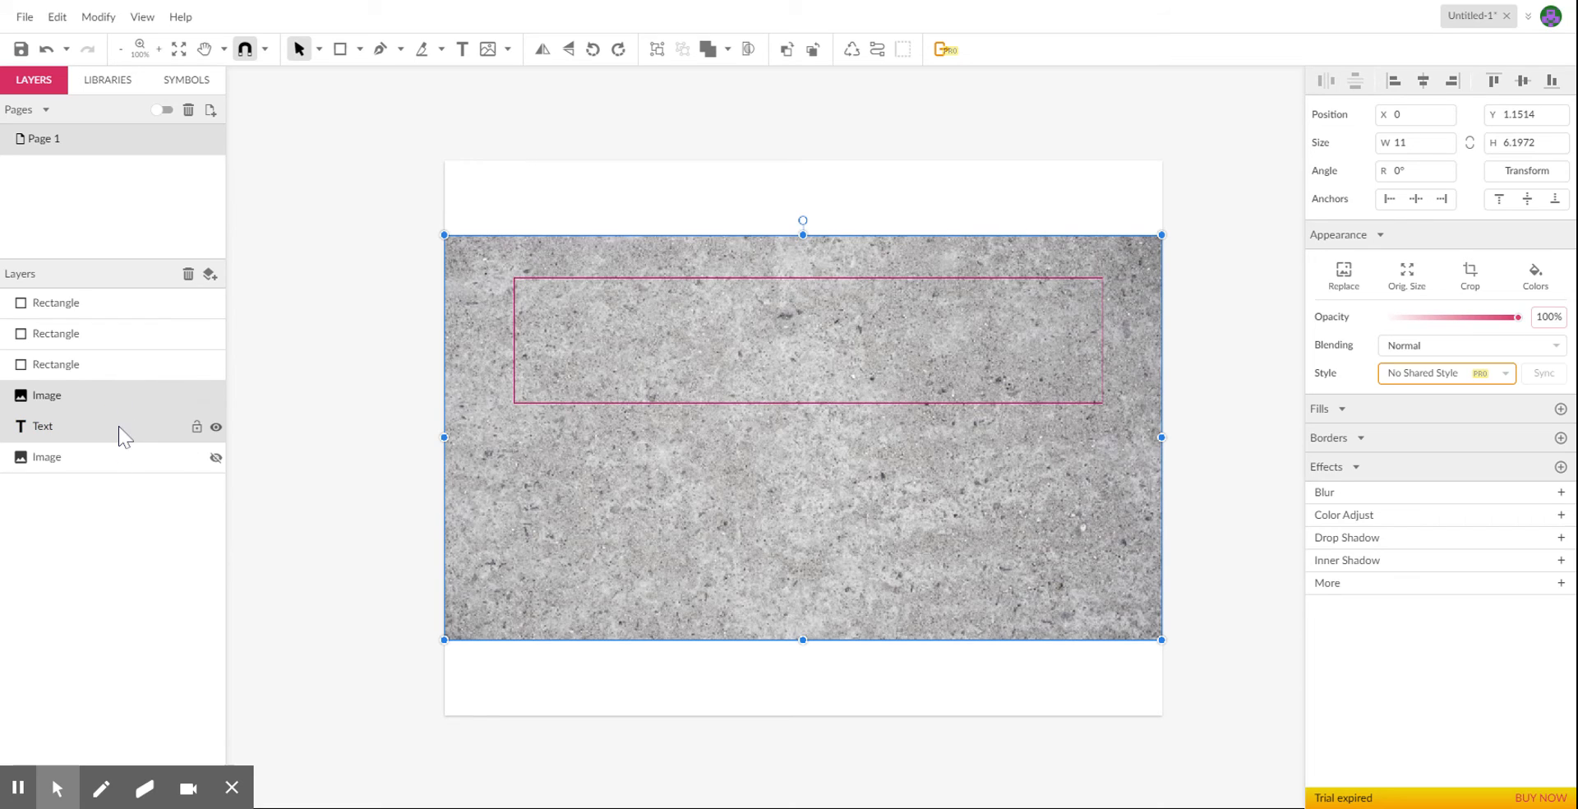
click(748, 51)
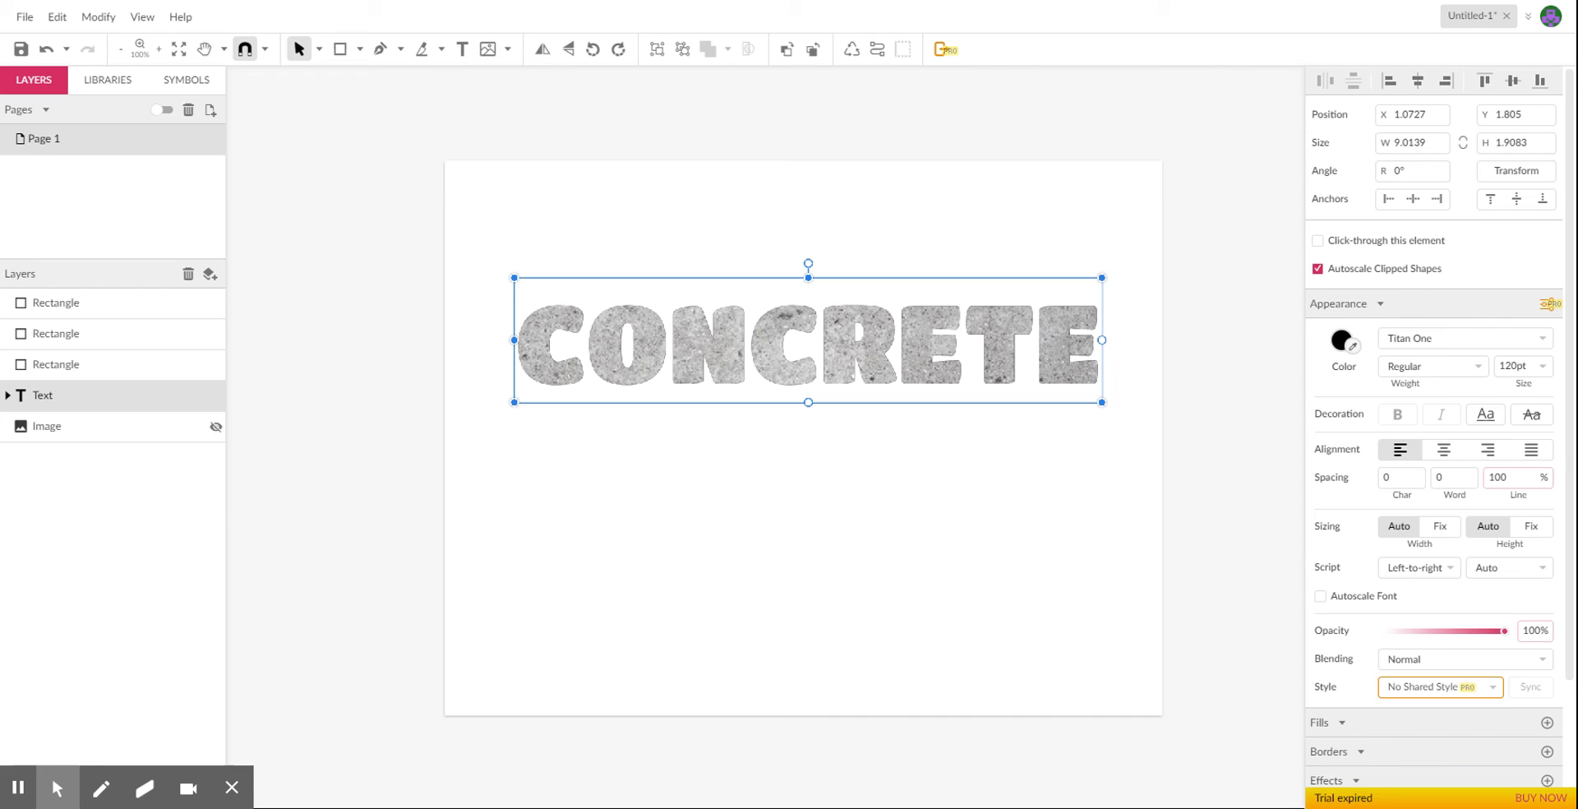
- Add a drop shadow to the concrete-filled text and set the shadow's opacity to 80%
drag(1571, 392, 1570, 494)
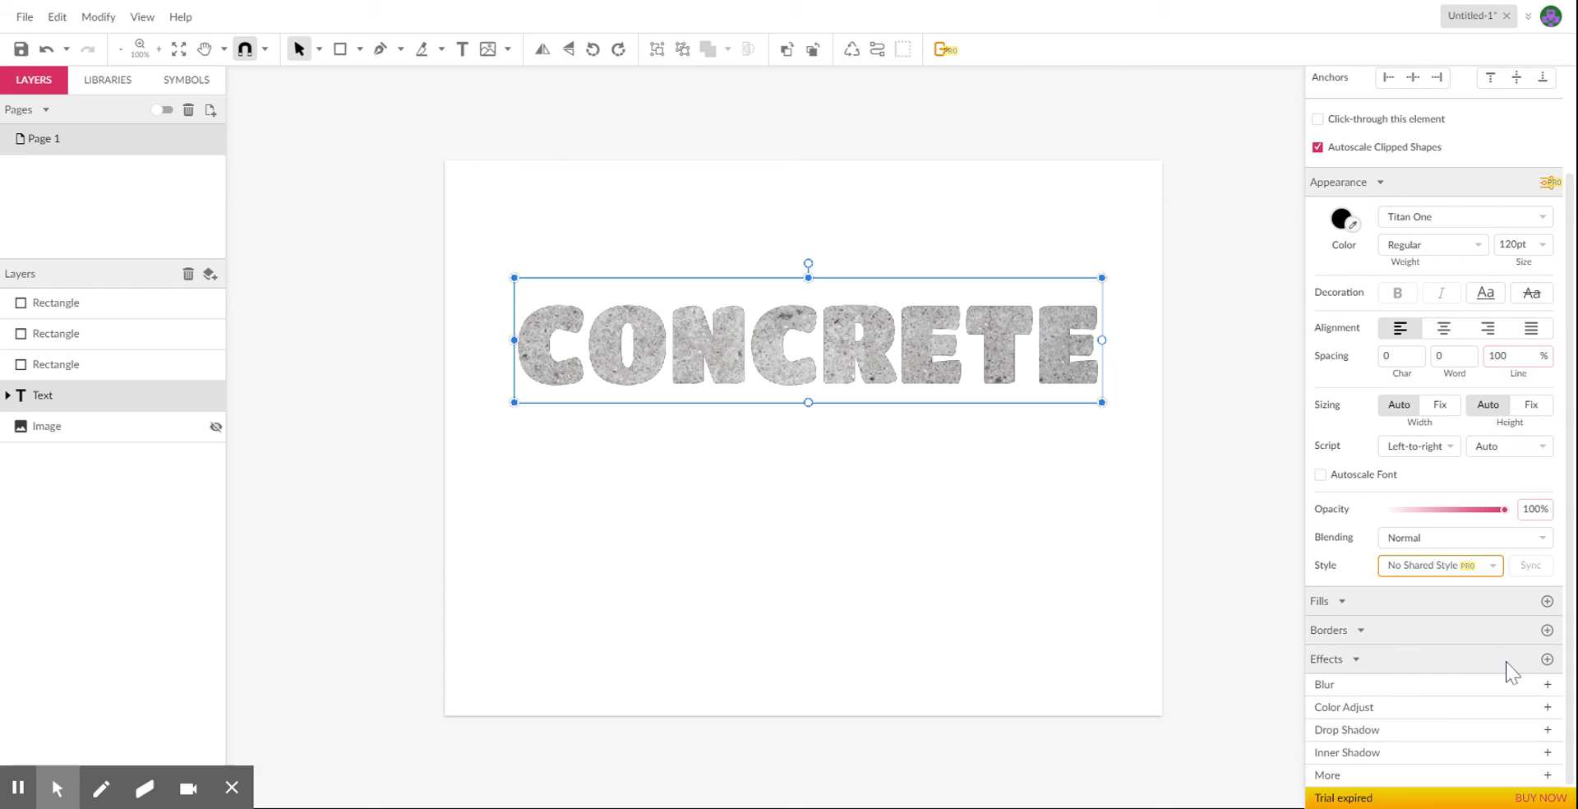
click(1547, 729)
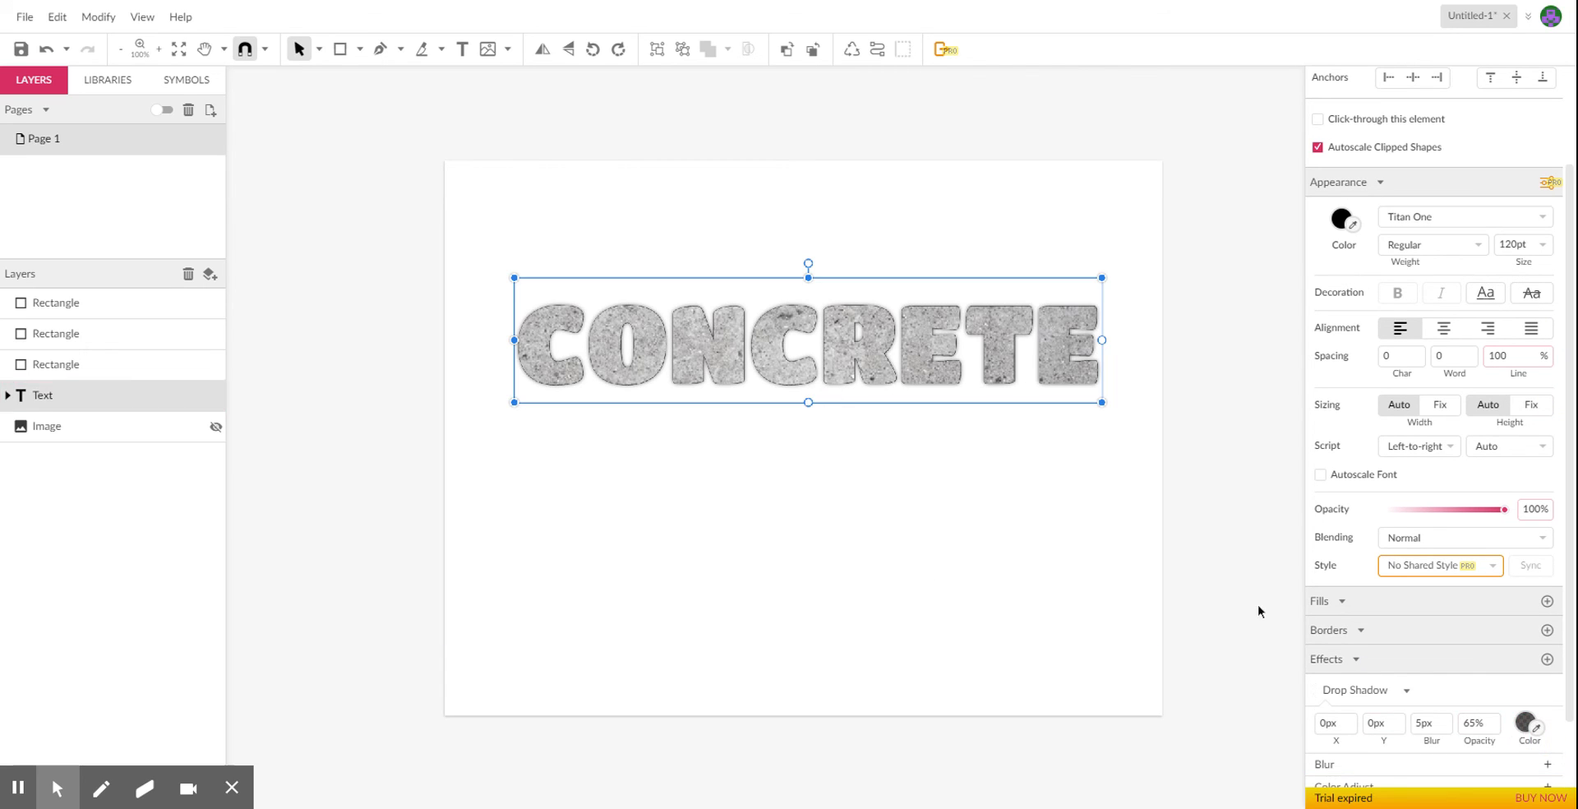
click(1483, 723)
click(1482, 723)
text(80)
key(Tab)
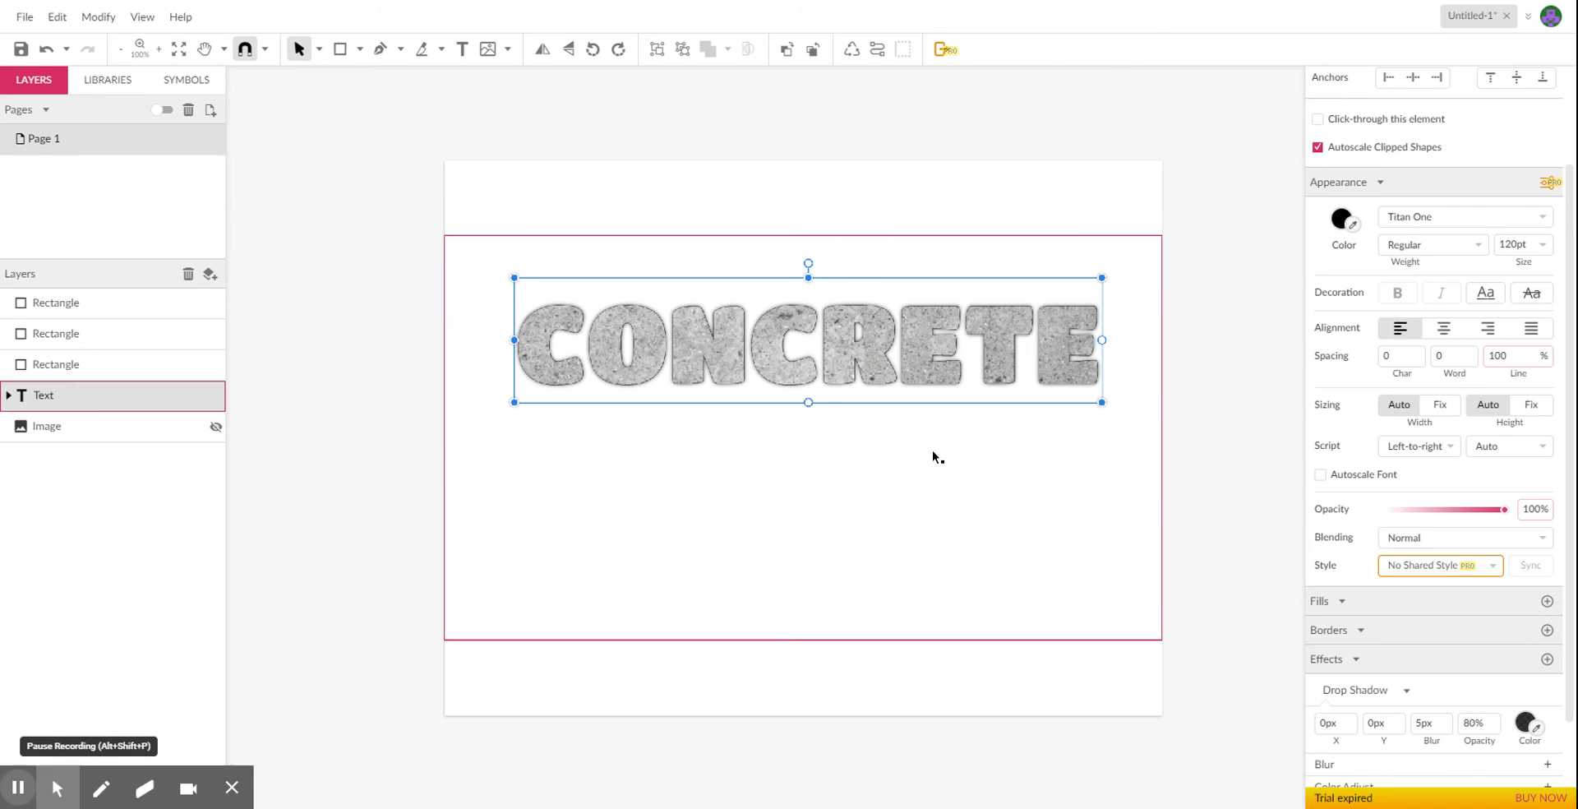
- Offset the text's drop shadow by 2 px in X and 2 px in Y
click(1334, 723)
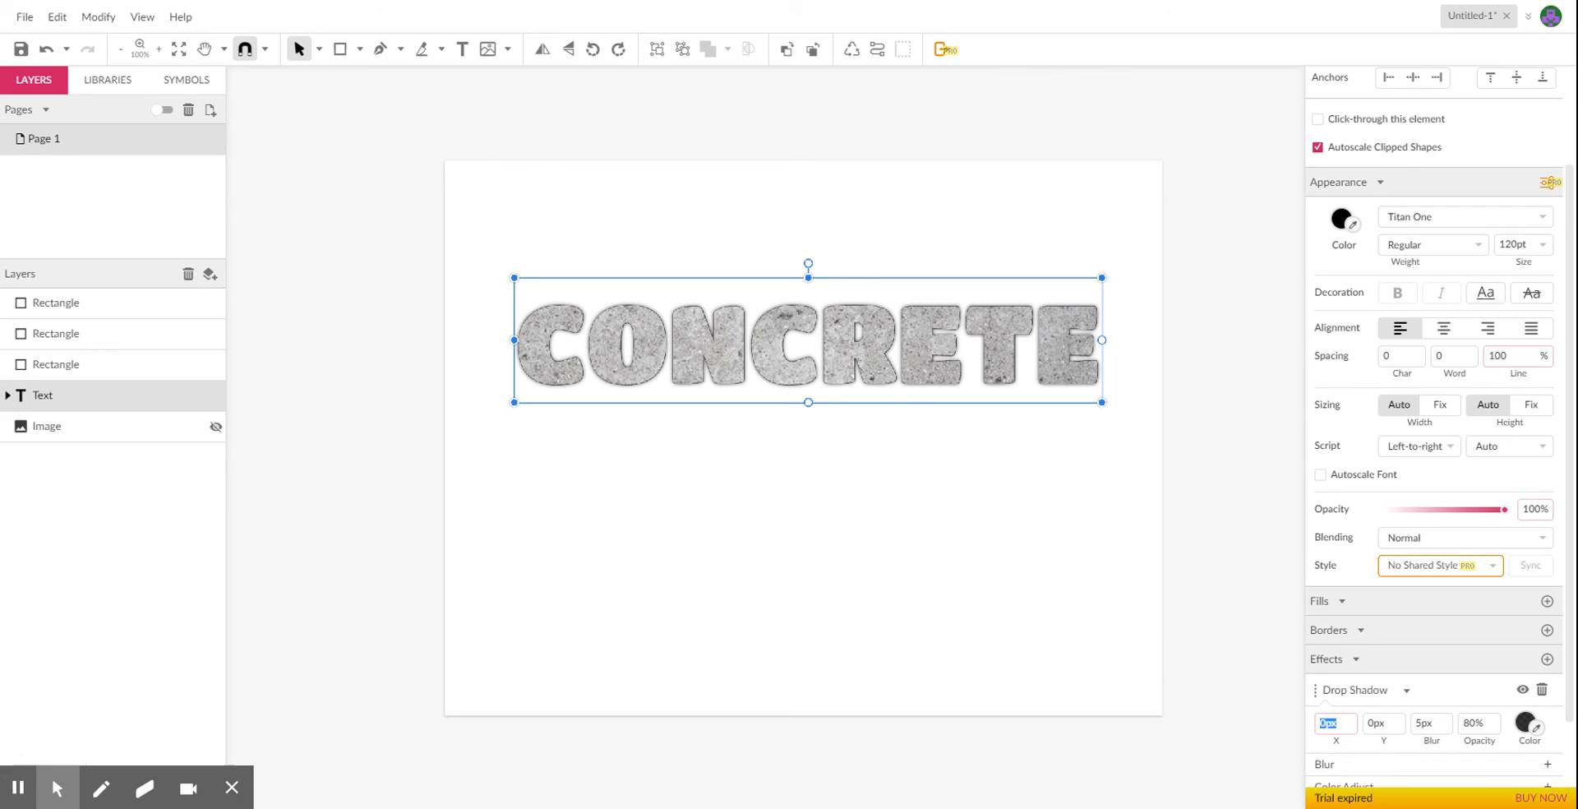
text(2)
click(1383, 723)
text(2)
key(Tab)
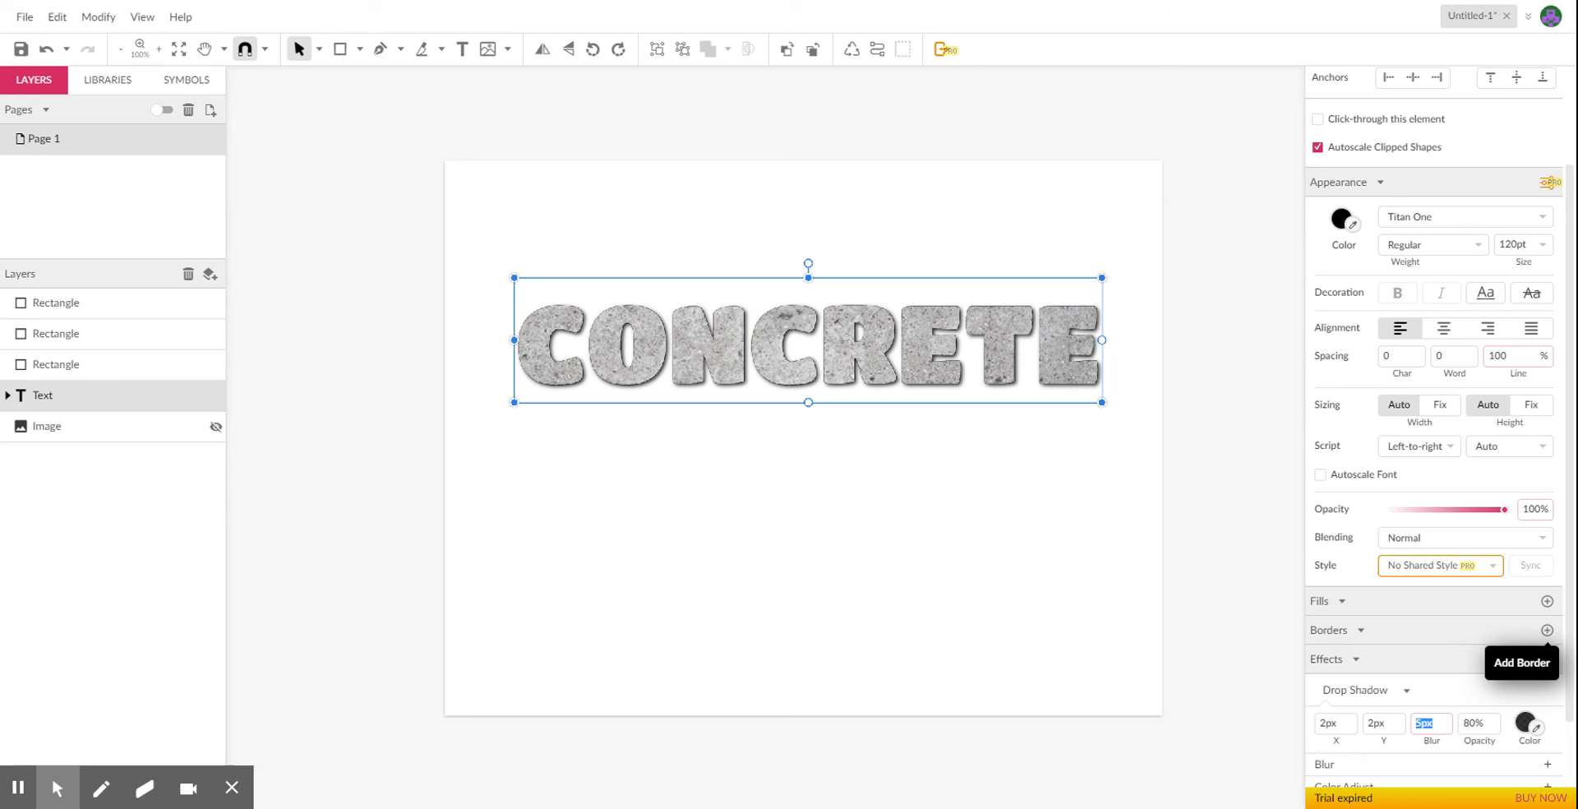
- Add a black 1 pt border with Normal blending and 100% opacity to the concrete-filled text
click(1547, 629)
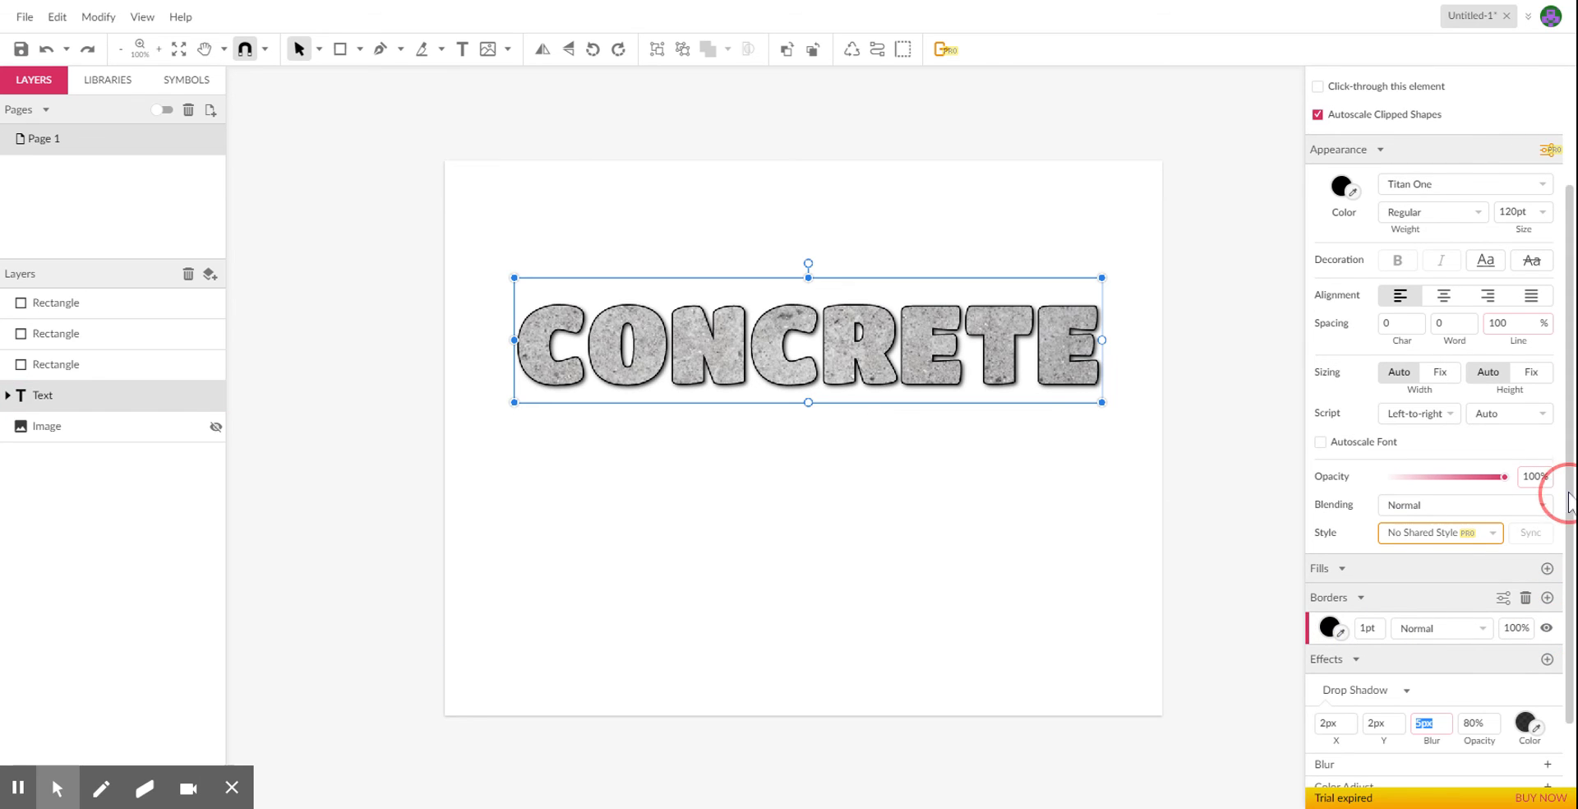
scroll(1565, 493, down, 1)
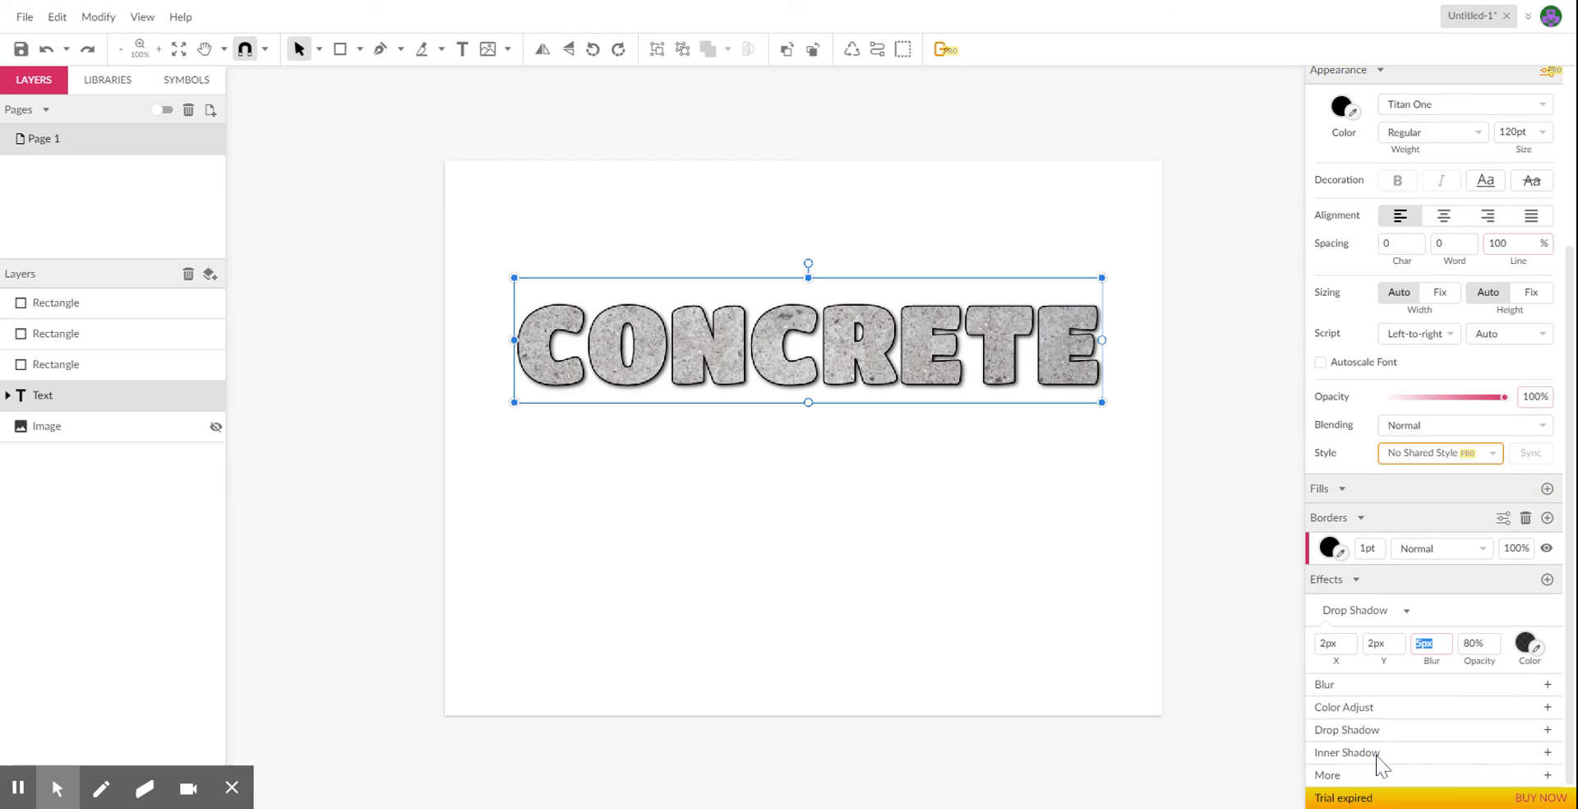